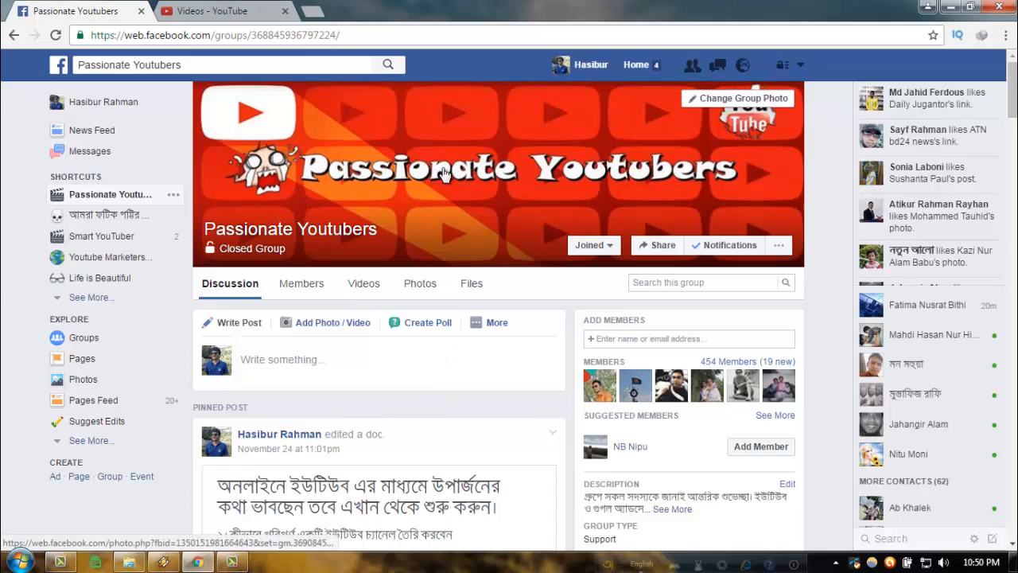
click(490, 322)
click(322, 372)
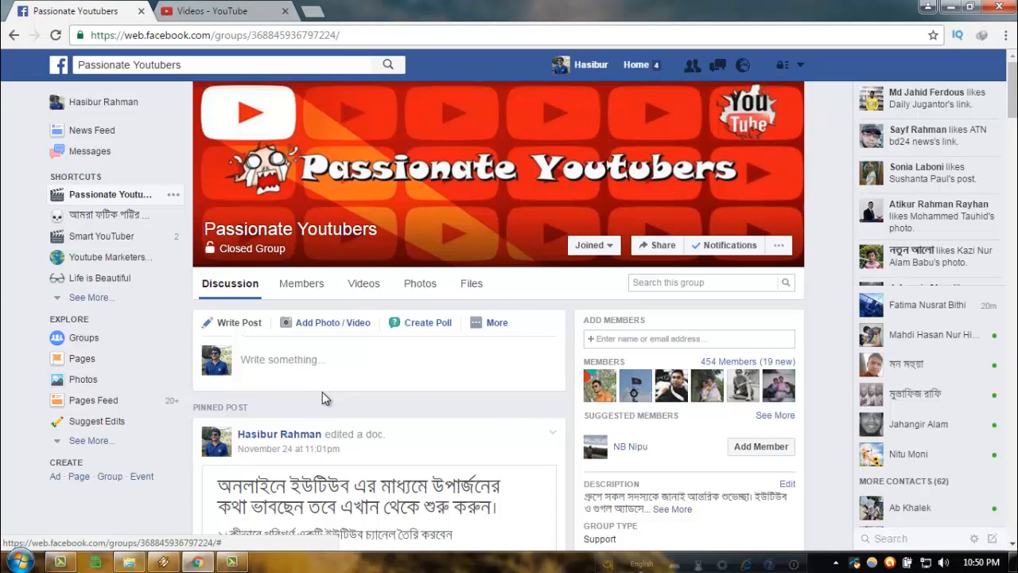
click(330, 359)
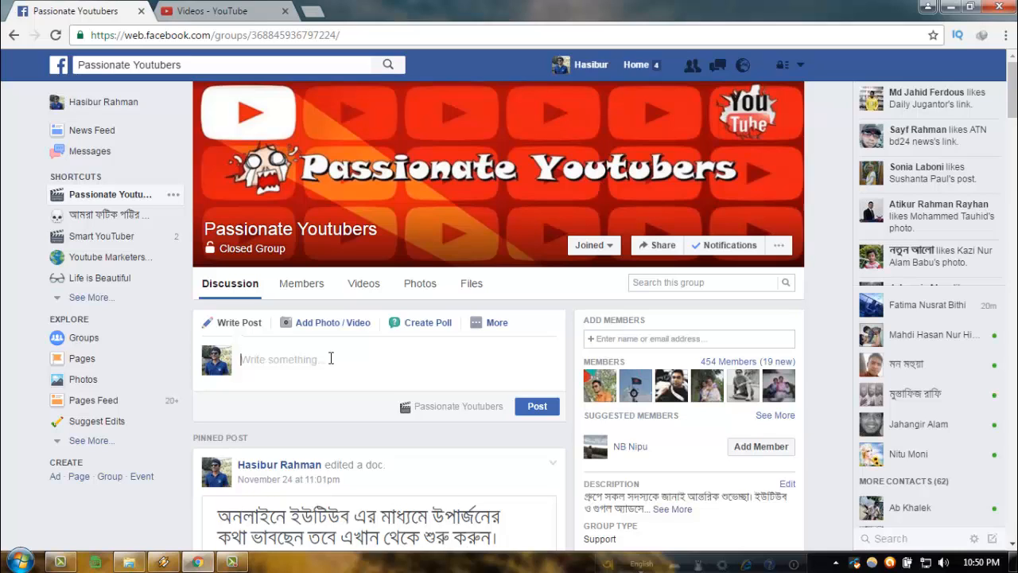
click(331, 359)
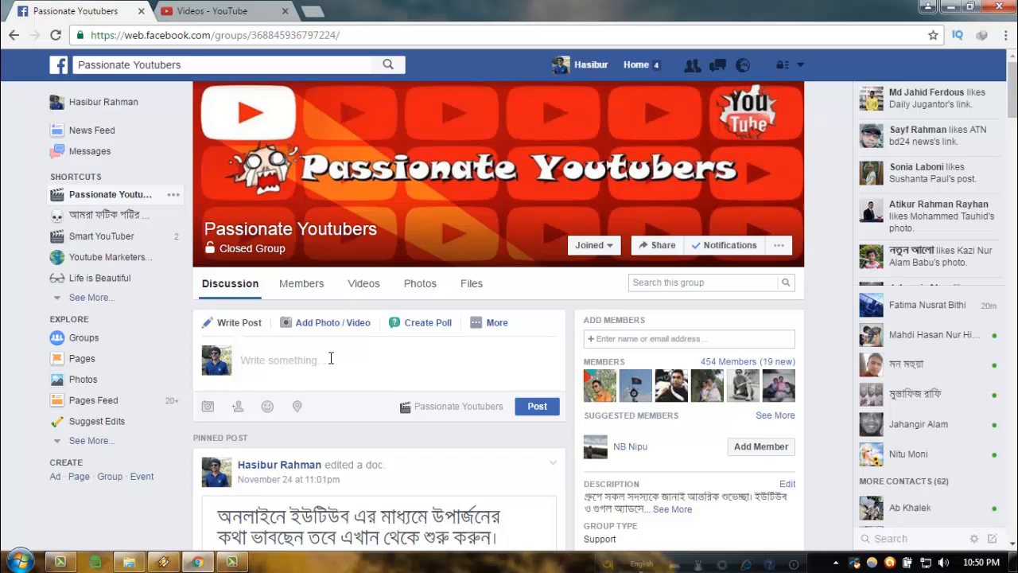
click(331, 358)
Step: Switch to the YouTube Video Manager and open the end screen editor for the video "বাংলাদেশী যাত্রা নাচে গানে ভরপুর বিনোদন"
click(165, 9)
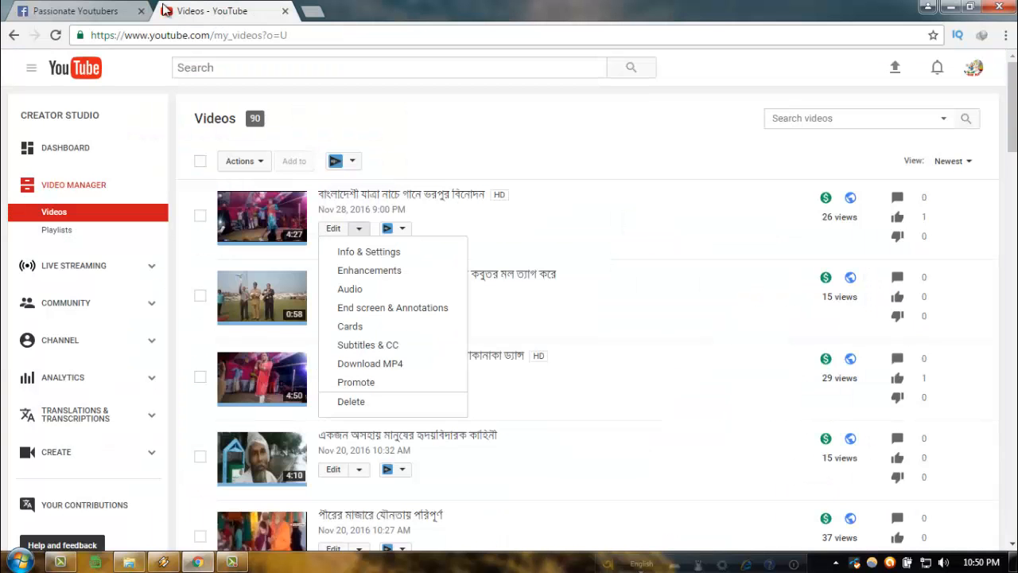
click(462, 109)
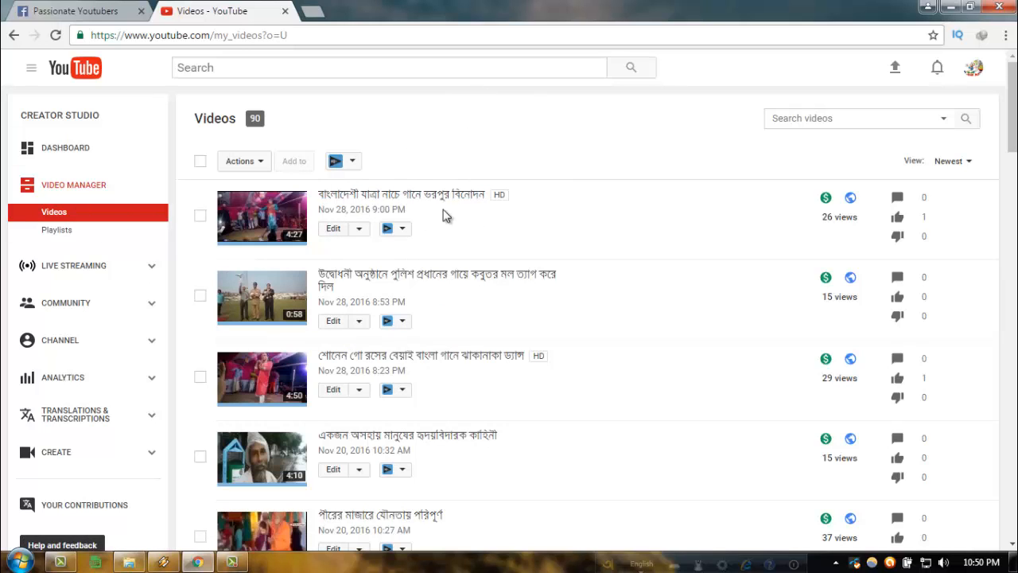
click(359, 230)
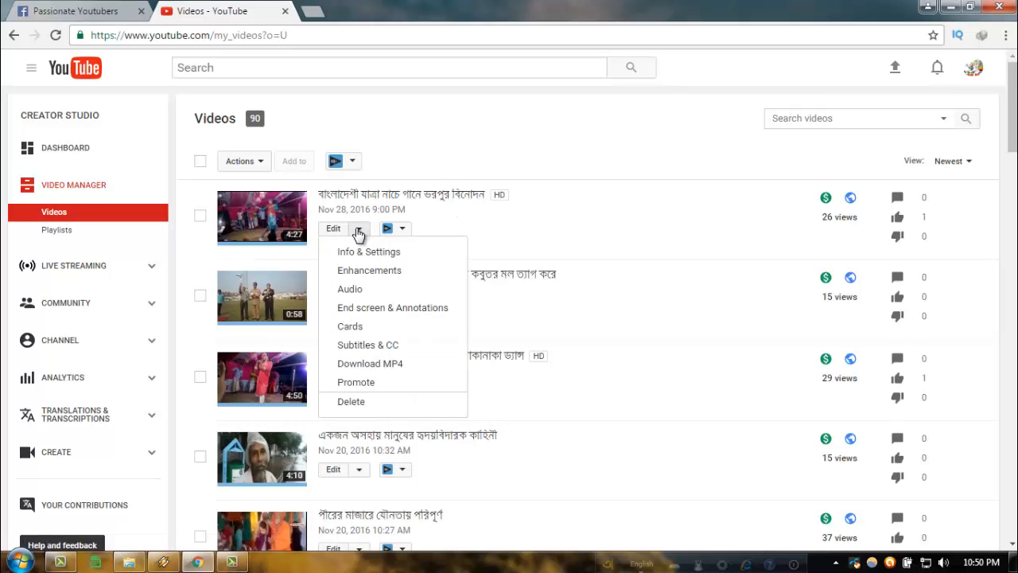
click(366, 311)
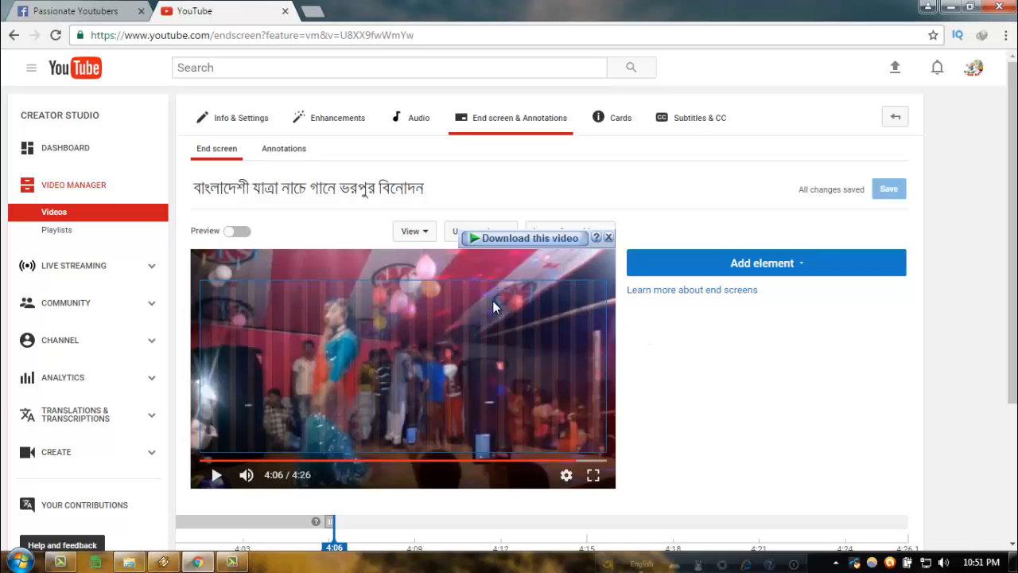
Step: Examine the end screen timeline and the element types that can be added to the video
scroll(387, 353, down, 1)
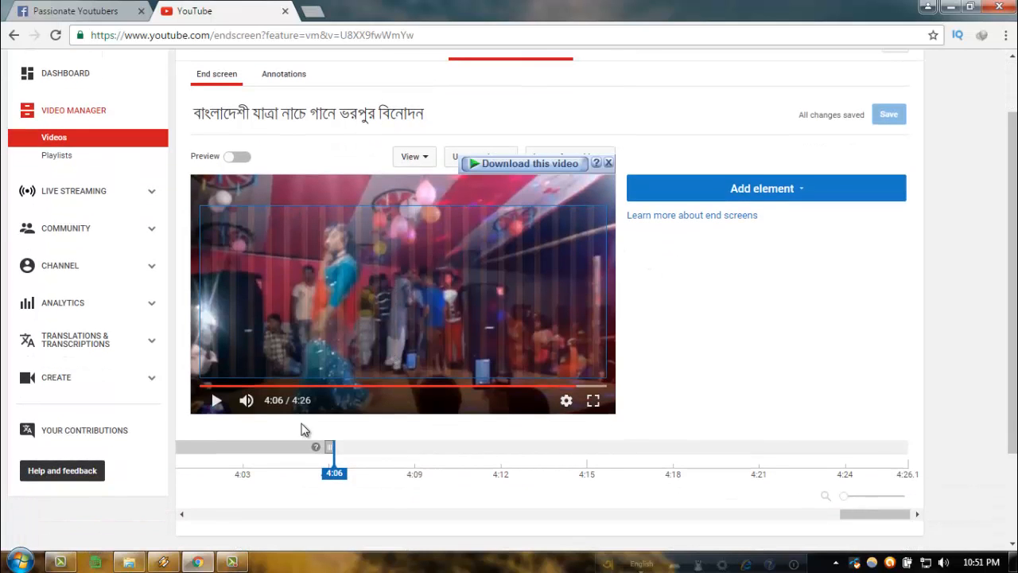
scroll(657, 325, down, 2)
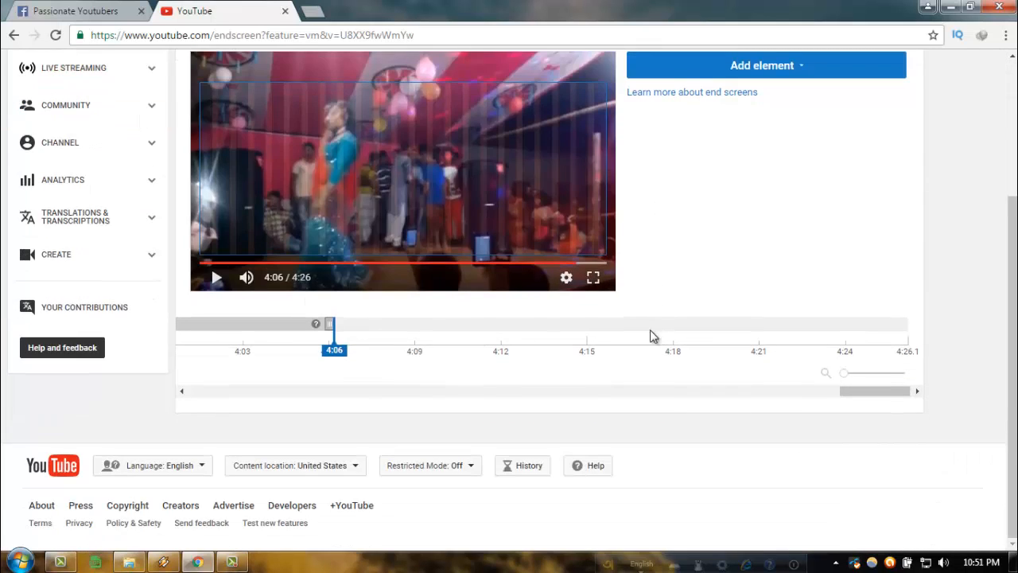
mouse_move(223, 322)
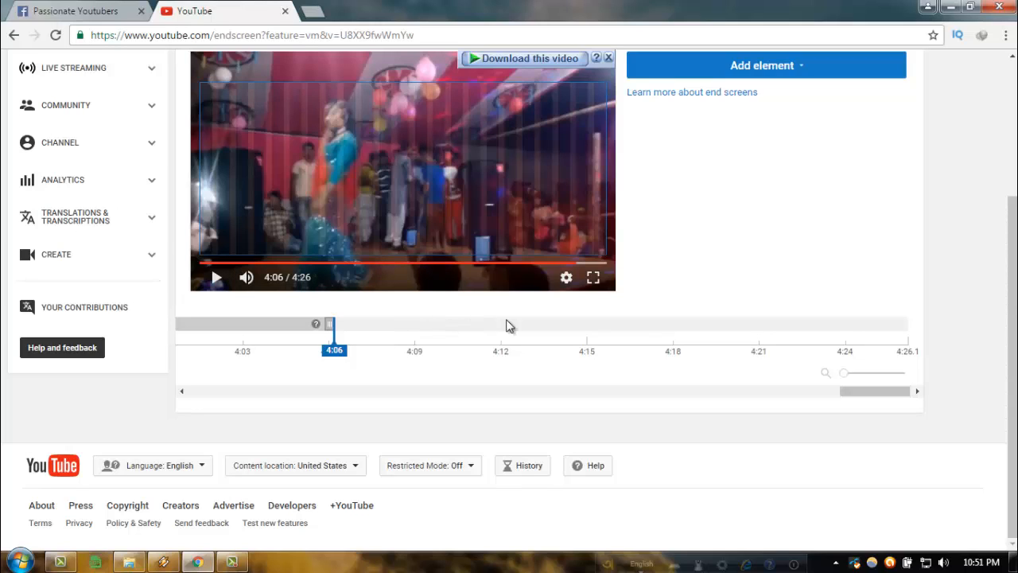
scroll(617, 324, up, 1)
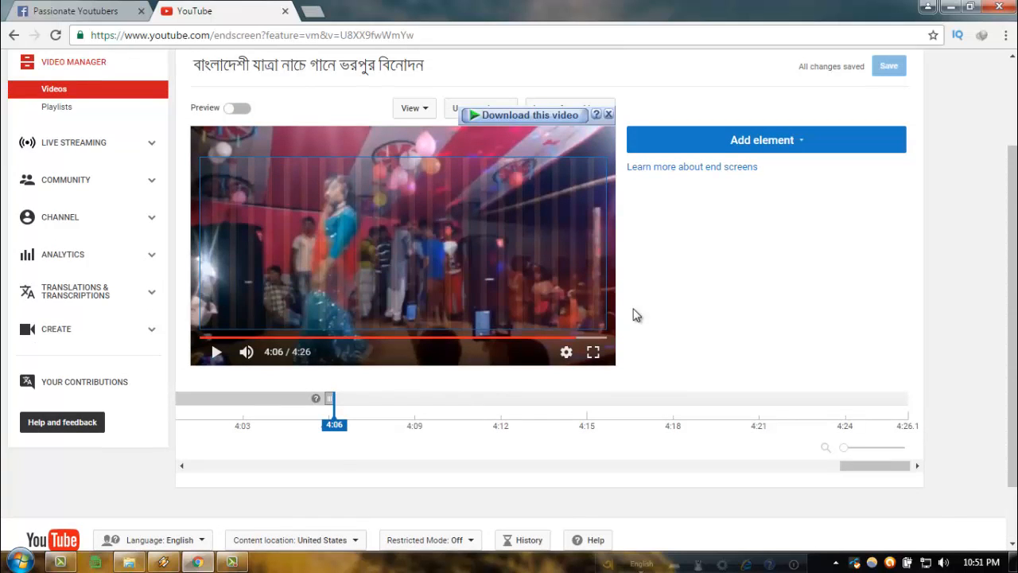
scroll(843, 330, up, 2)
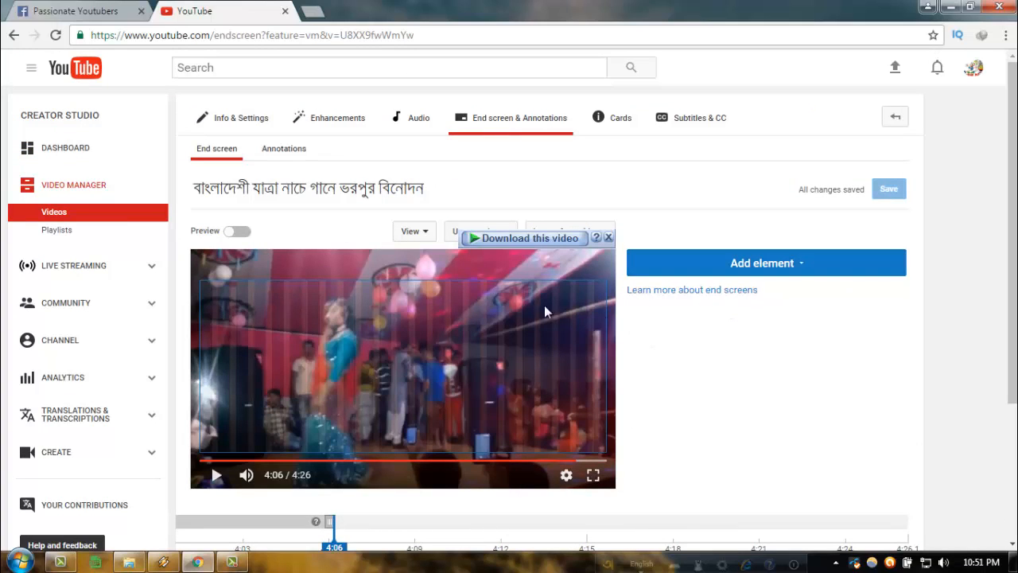
click(761, 267)
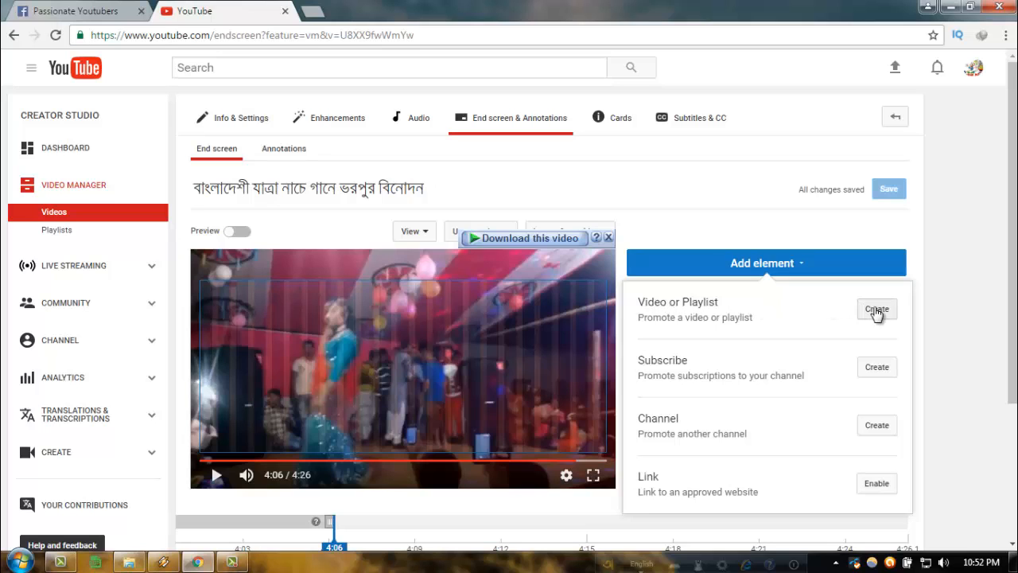
scroll(853, 350, down, 1)
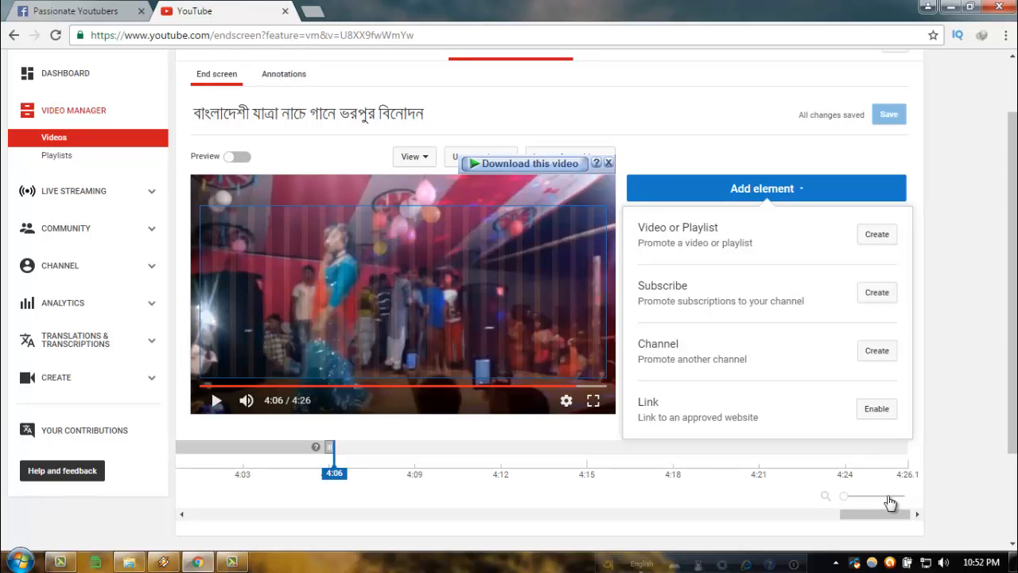
mouse_move(845, 501)
mouse_down()
mouse_move(874, 499)
mouse_move(827, 499)
mouse_up()
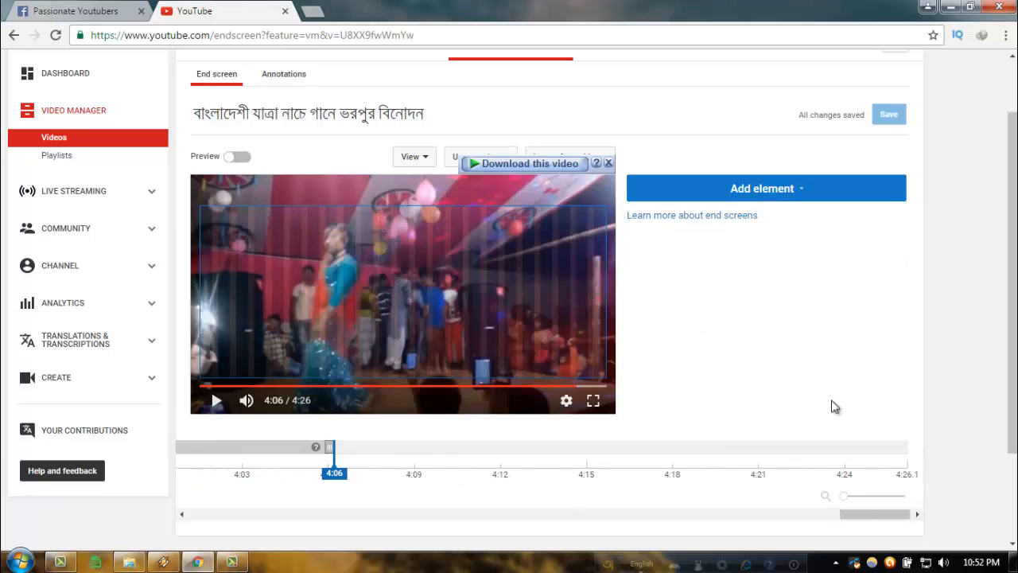
Step: Add a video element to the end screen that promotes the chosen upload "শোনেন গো রসের বেয়াই বাংলা গানে ঝাকানাকা ড্যান্স"
click(772, 193)
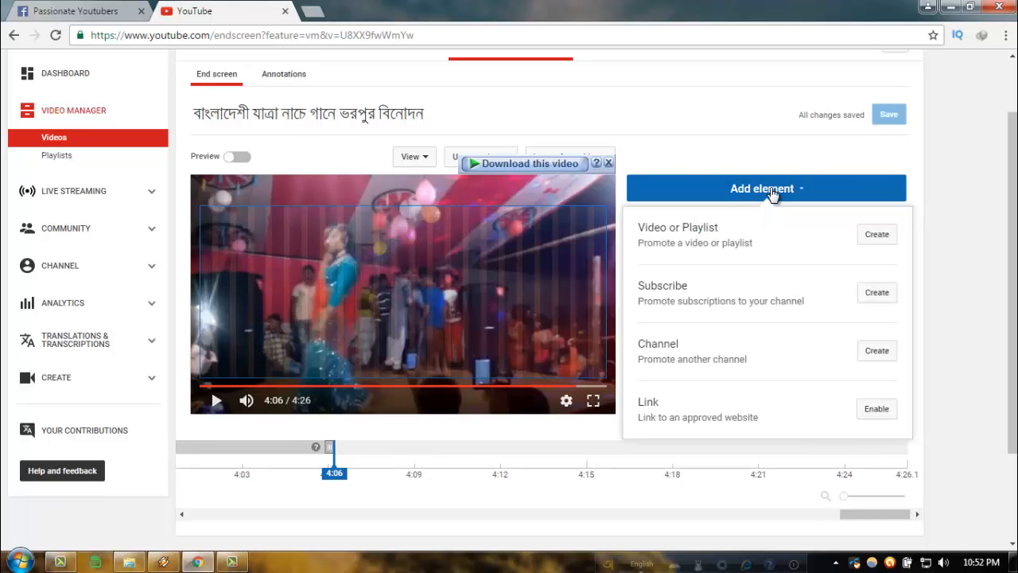
click(877, 237)
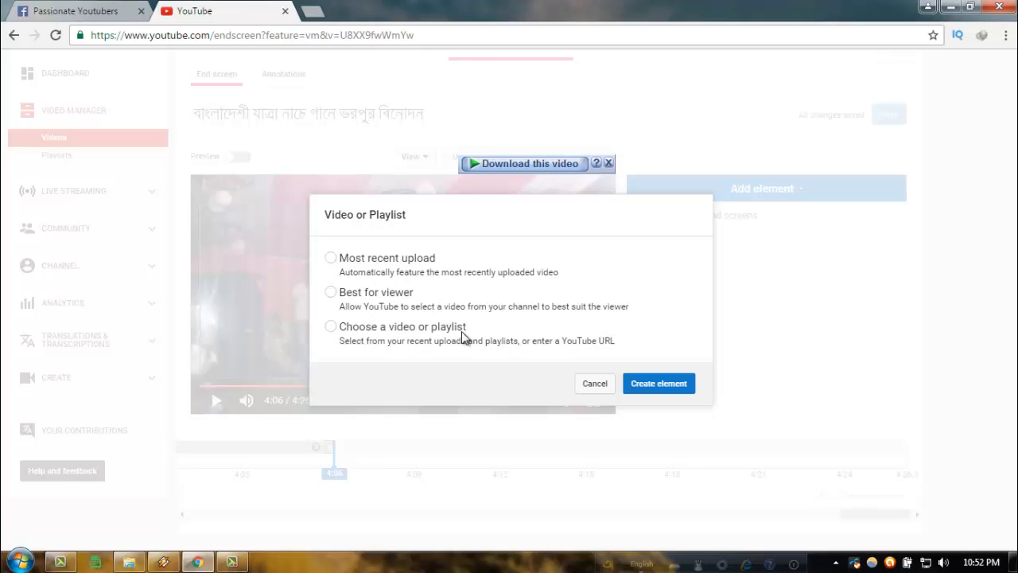
click(334, 328)
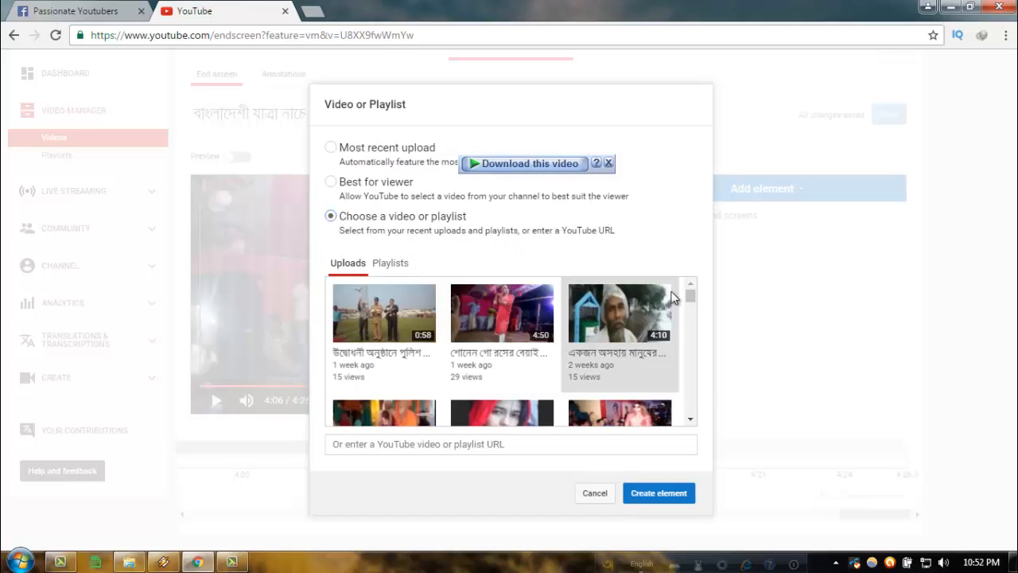
click(489, 319)
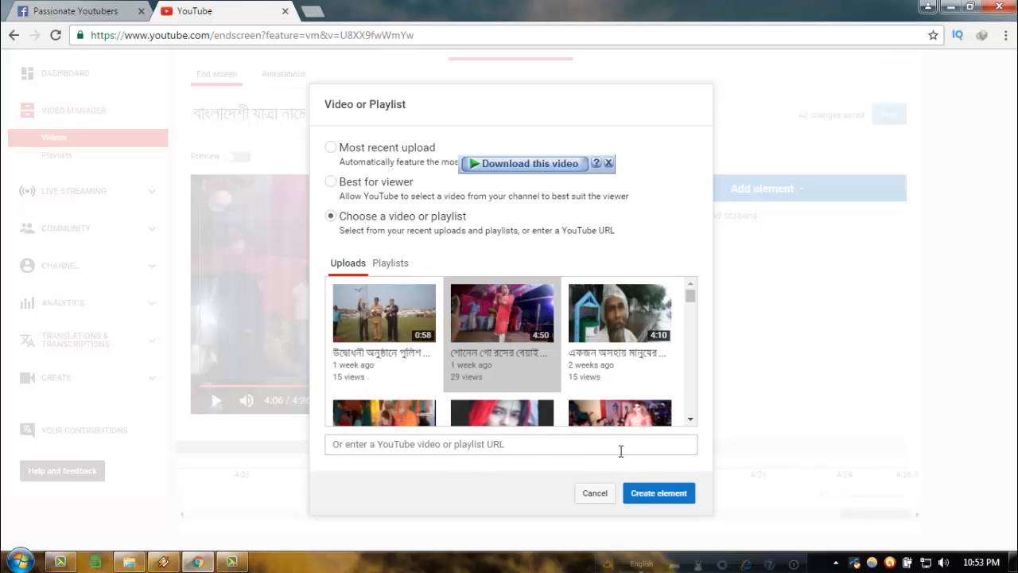
click(676, 496)
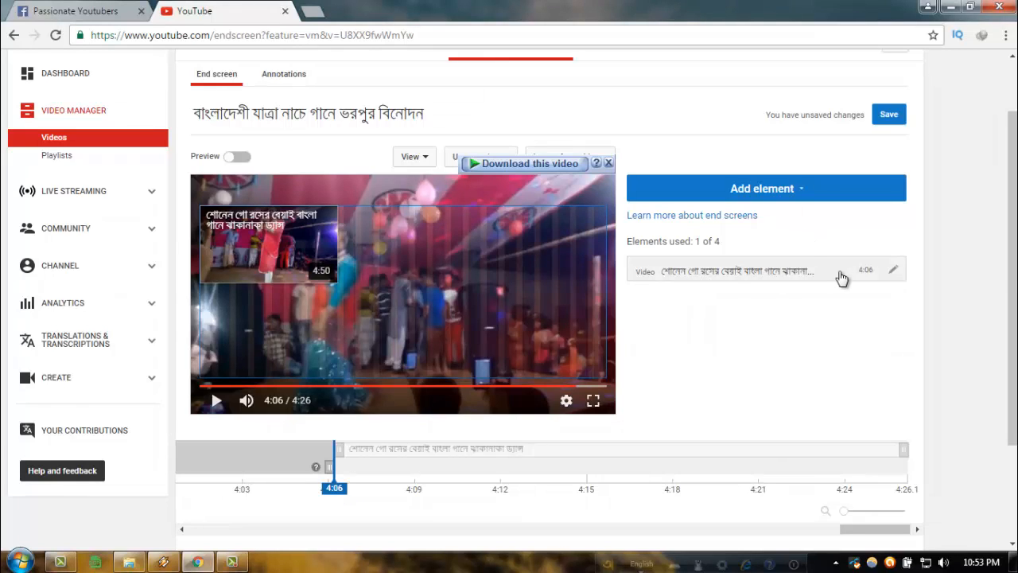
Step: Add a second video element for the upload "এই মেয়ের কথাগুলো একটু শুনুন" and place it in the upper right of the video frame
click(739, 197)
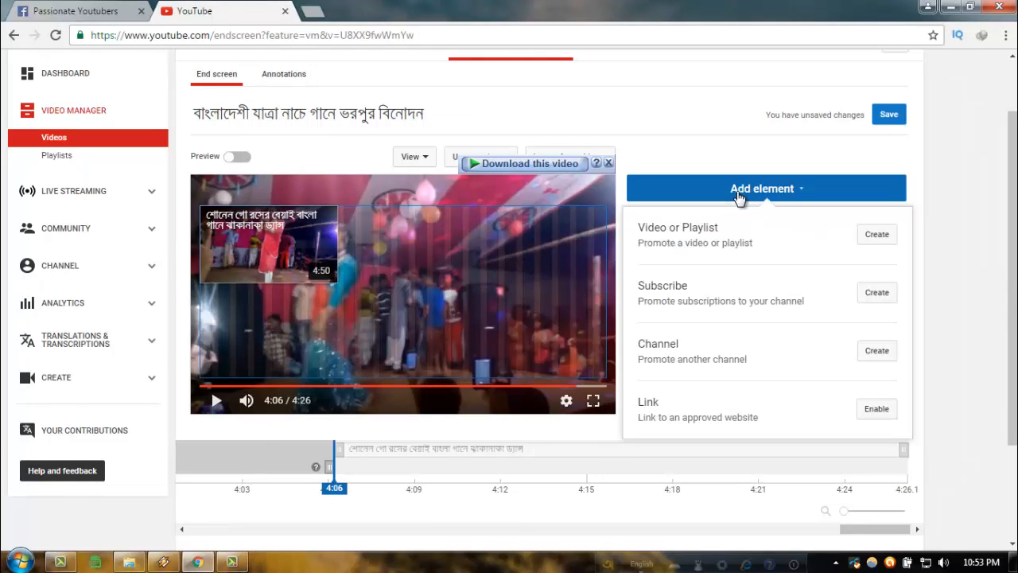
click(878, 235)
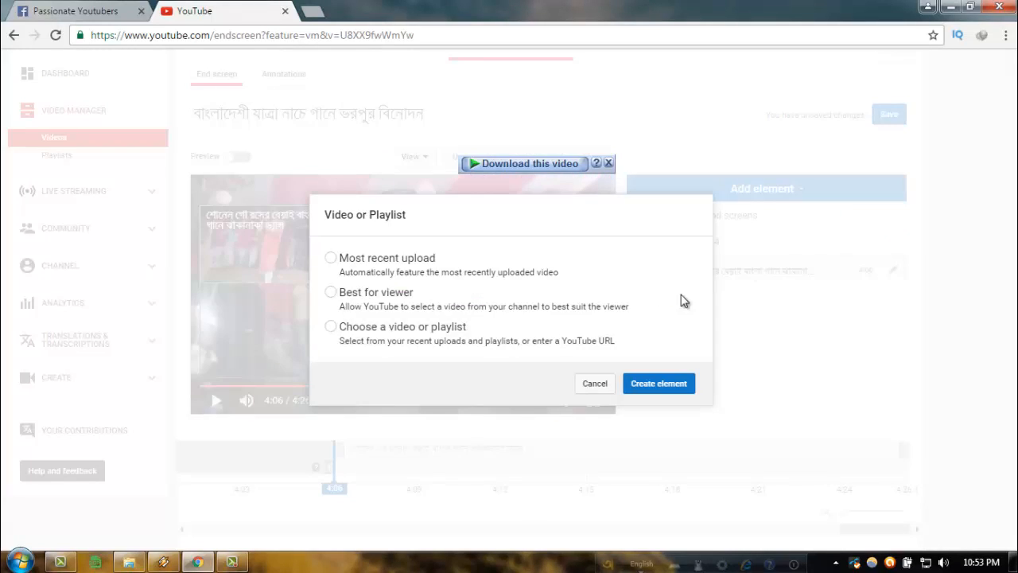
click(405, 327)
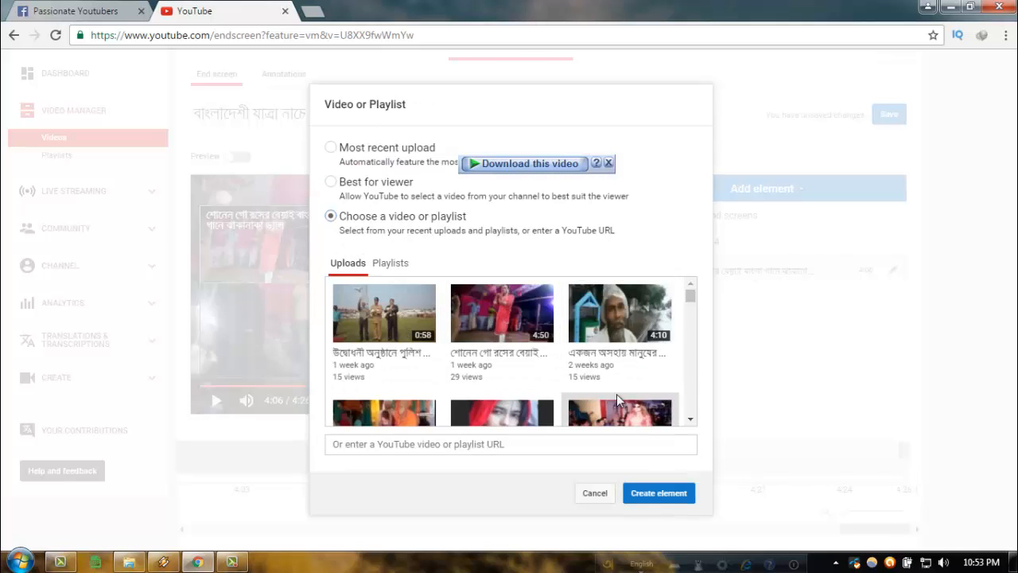
drag(690, 299, 690, 306)
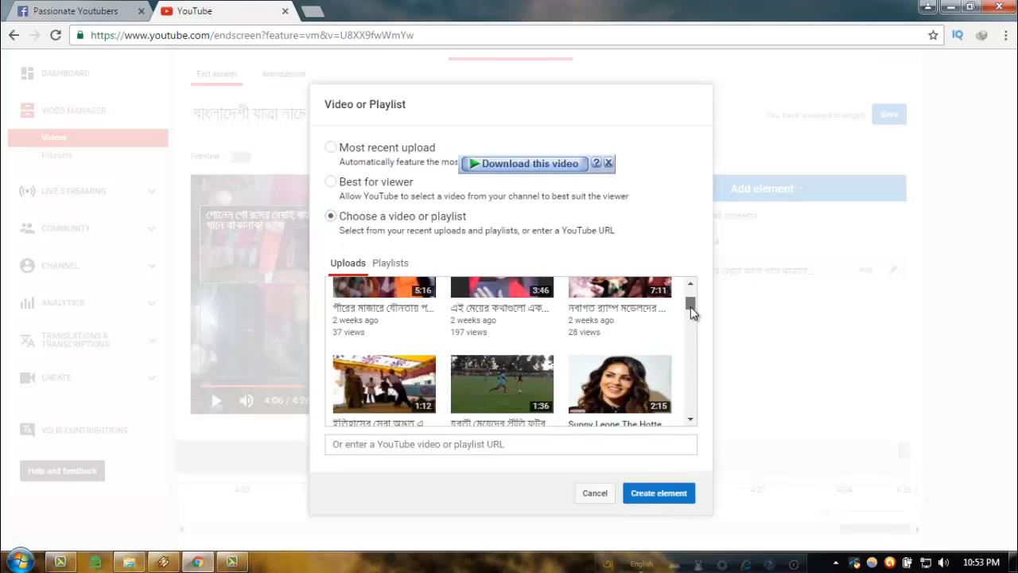
click(489, 306)
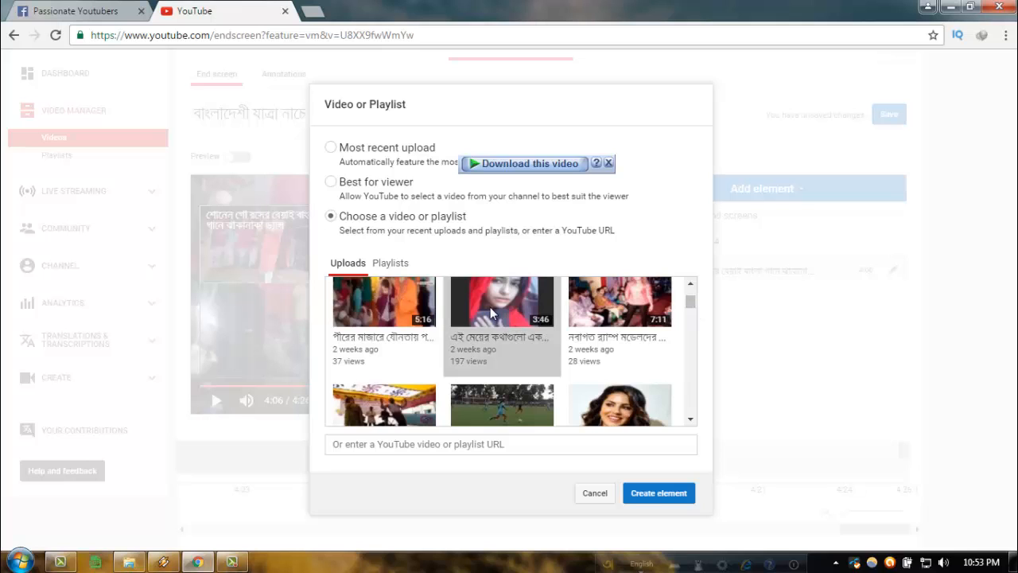
click(654, 493)
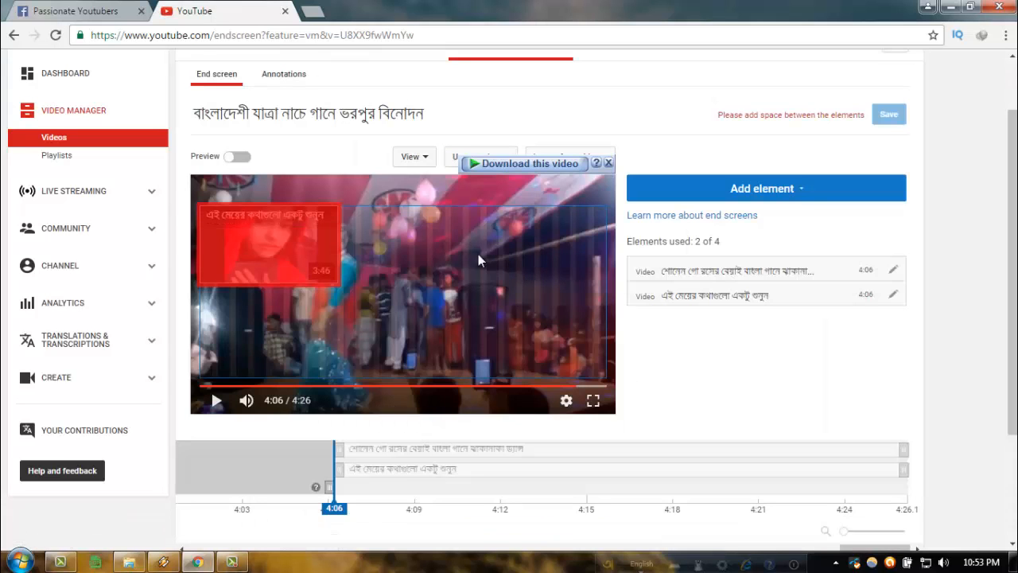
drag(291, 239, 520, 247)
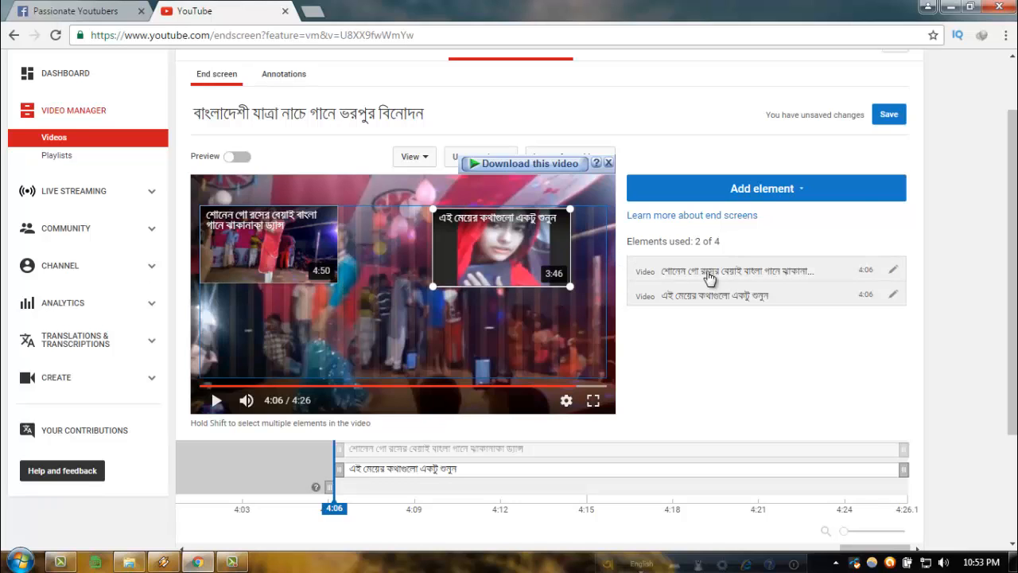
Step: Add a Subscribe element for the channel and place it in the lower middle of the video frame, clear of both video elements
click(743, 191)
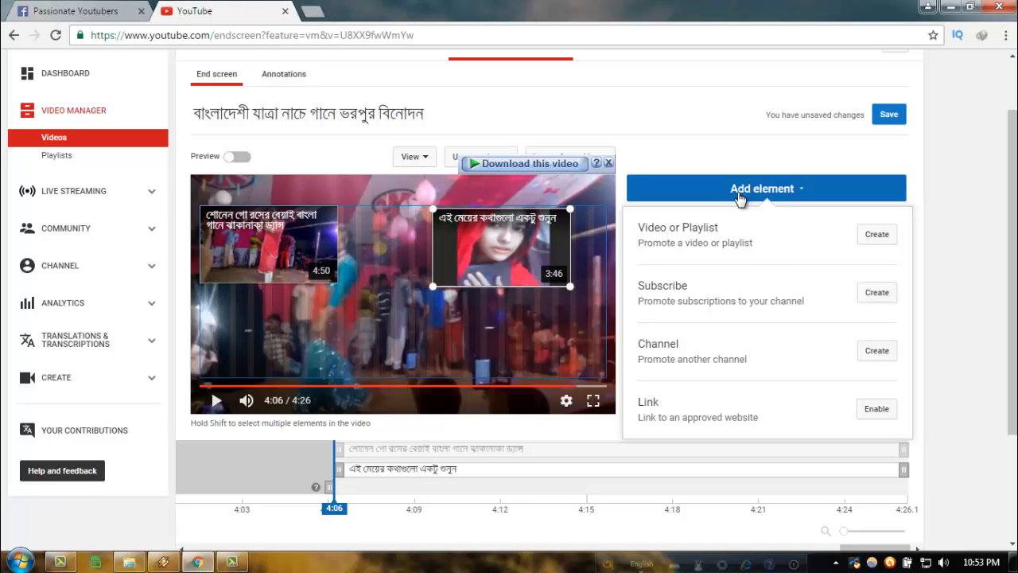
click(873, 296)
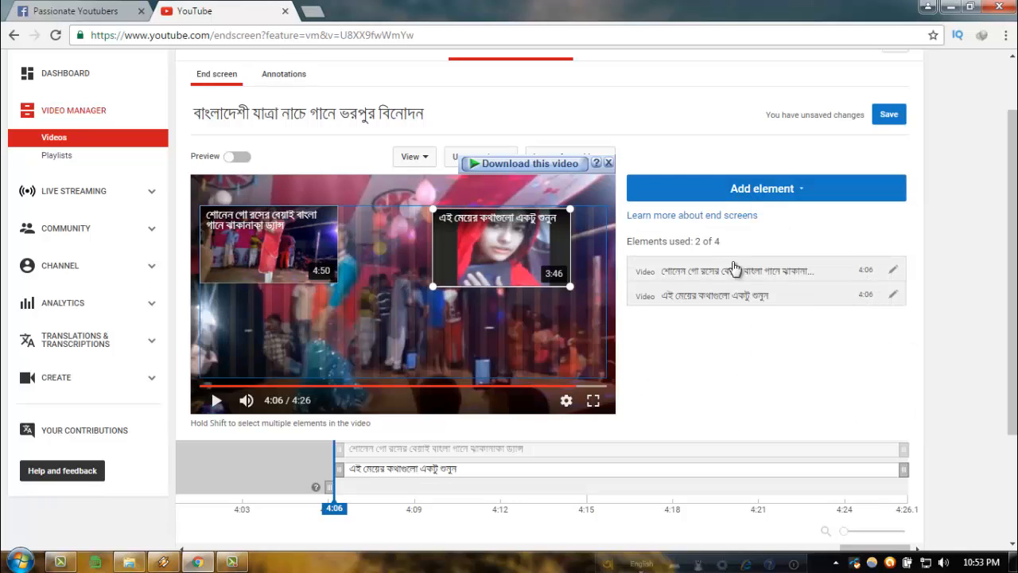
click(781, 196)
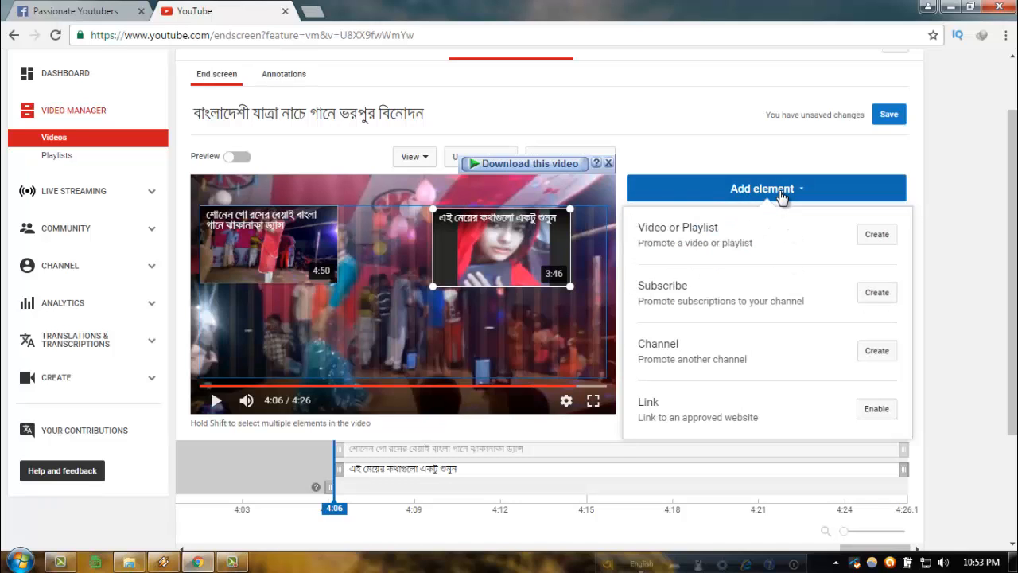
click(886, 294)
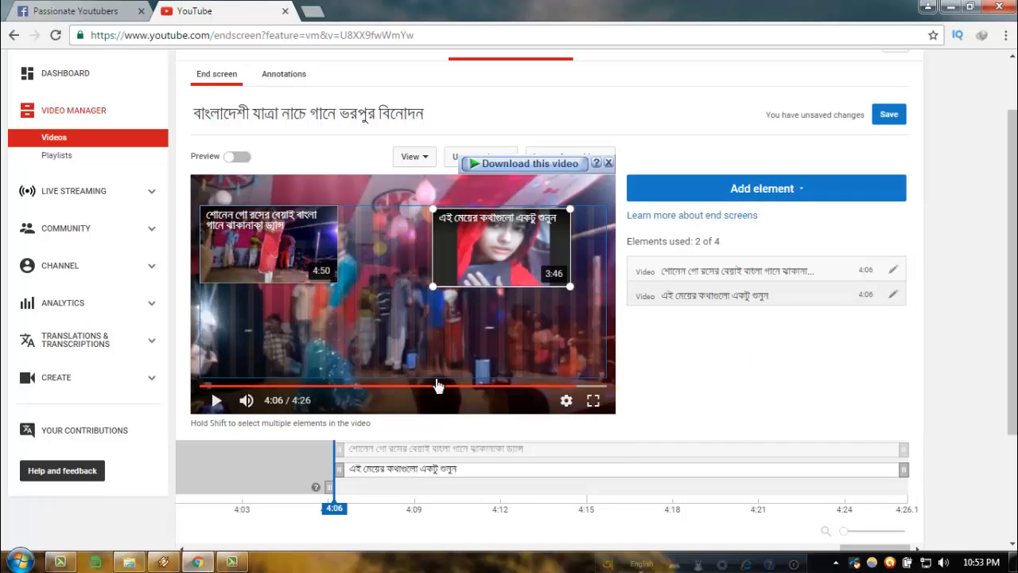
drag(268, 243, 398, 337)
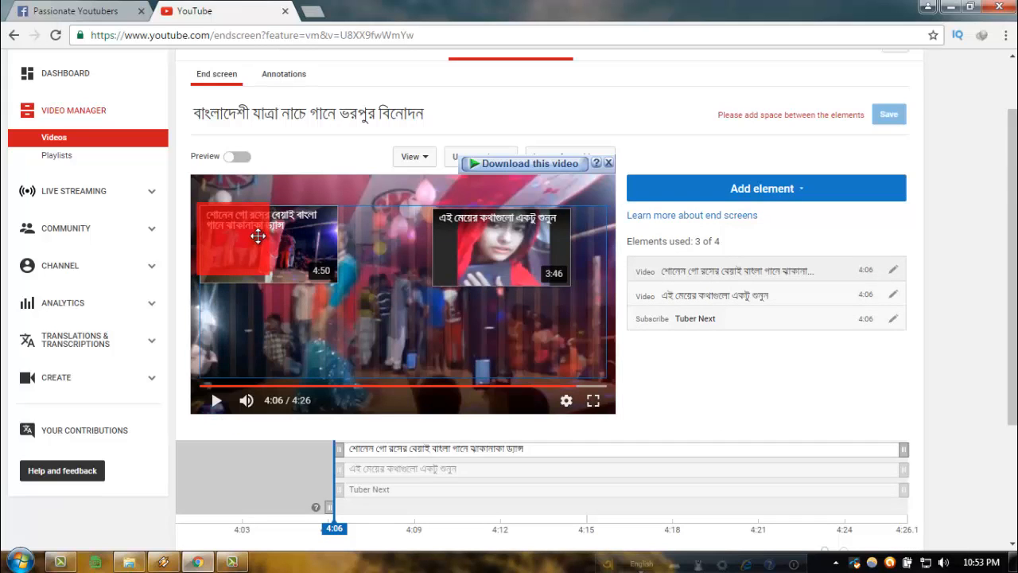
drag(258, 235, 415, 326)
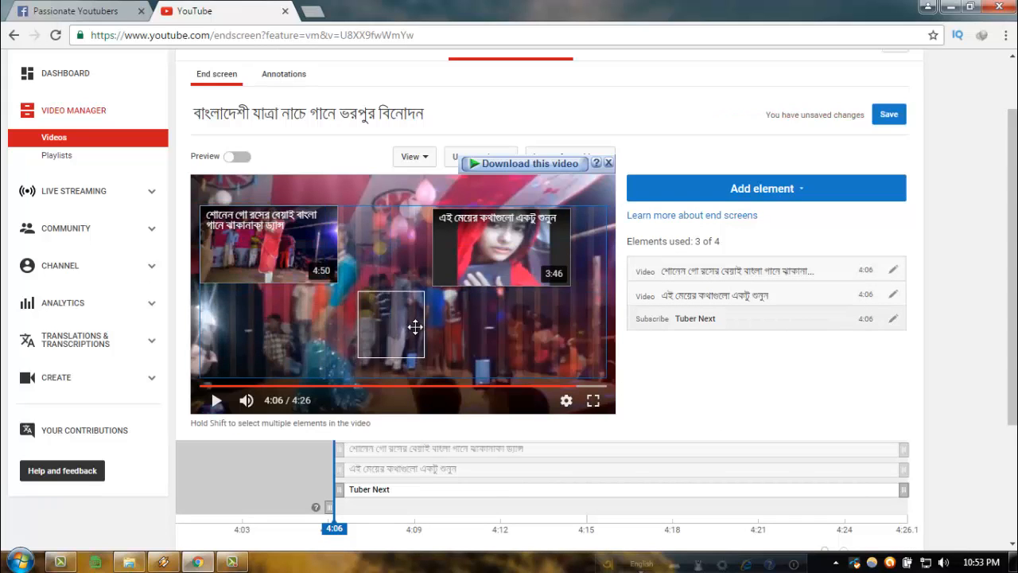
click(430, 330)
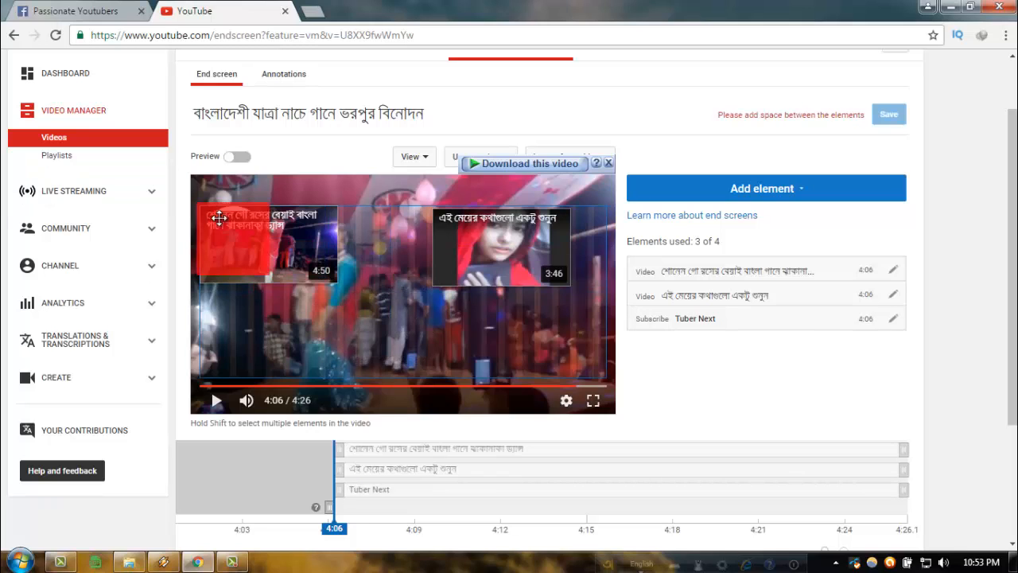
drag(235, 232, 387, 328)
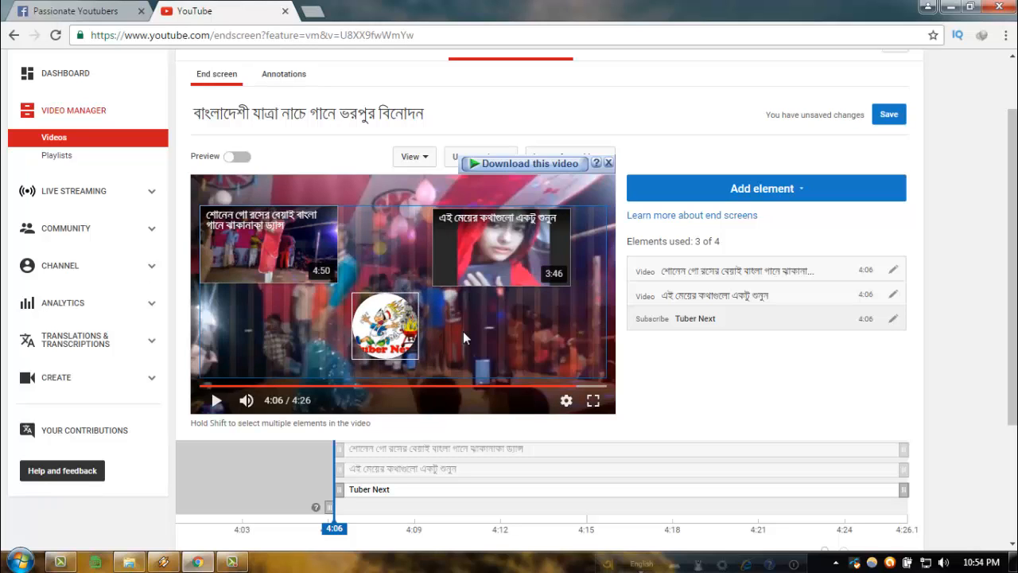
Step: Move the "এই মেয়ের কথাগুলো একটু শুনুন" video element to the right edge of the allowed area and shift the Subscribe element slightly right and down
click(463, 330)
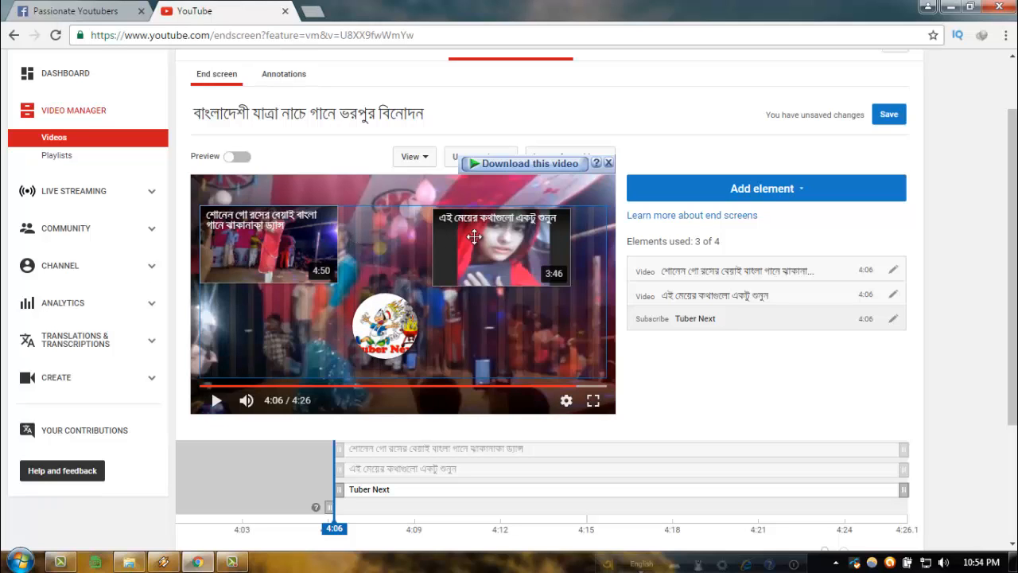
drag(561, 235, 595, 236)
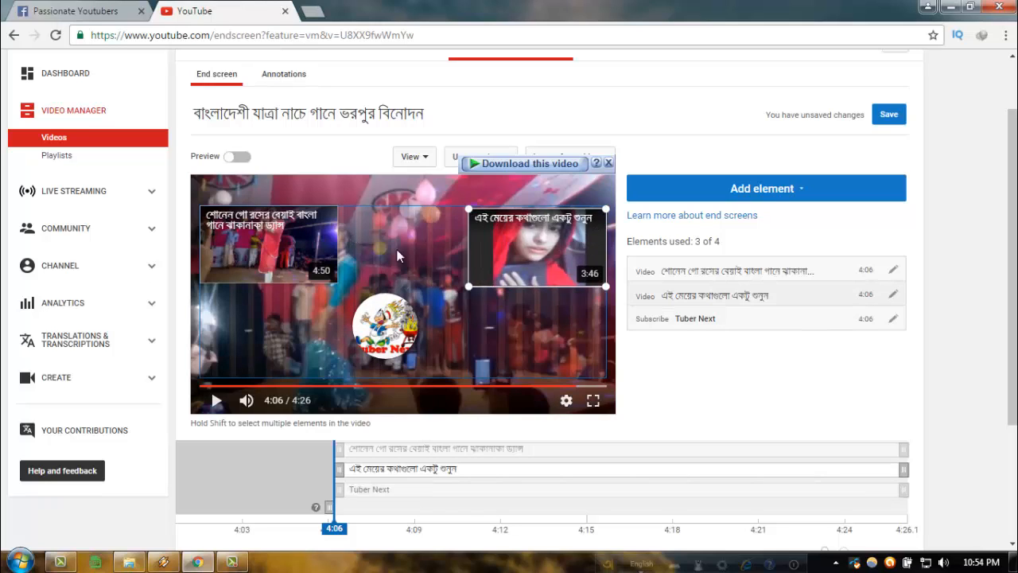
click(319, 249)
drag(400, 334, 410, 338)
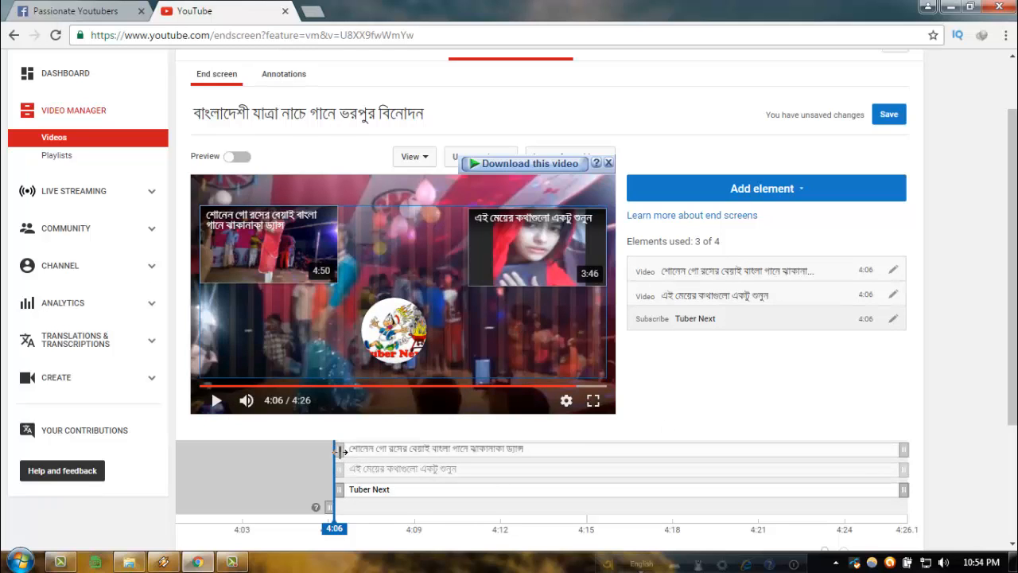
Step: Try a 4:08 start time for the "শোনেন গো রসের বেয়াই বাংলা গানে ঝাকানাকা ড্যান্স" element on the timeline, and return it to 4:06
drag(339, 451, 394, 460)
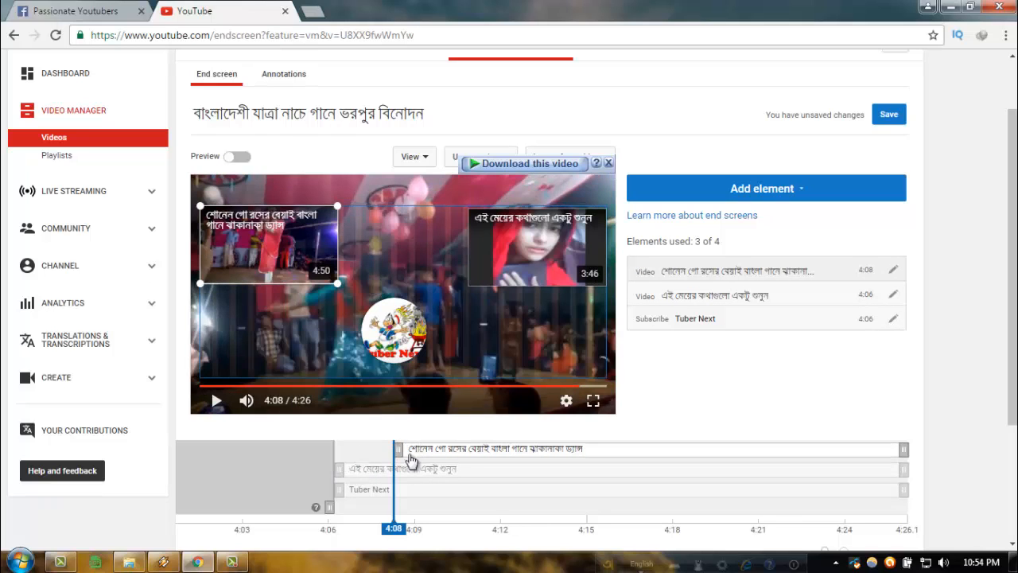
drag(397, 449, 338, 451)
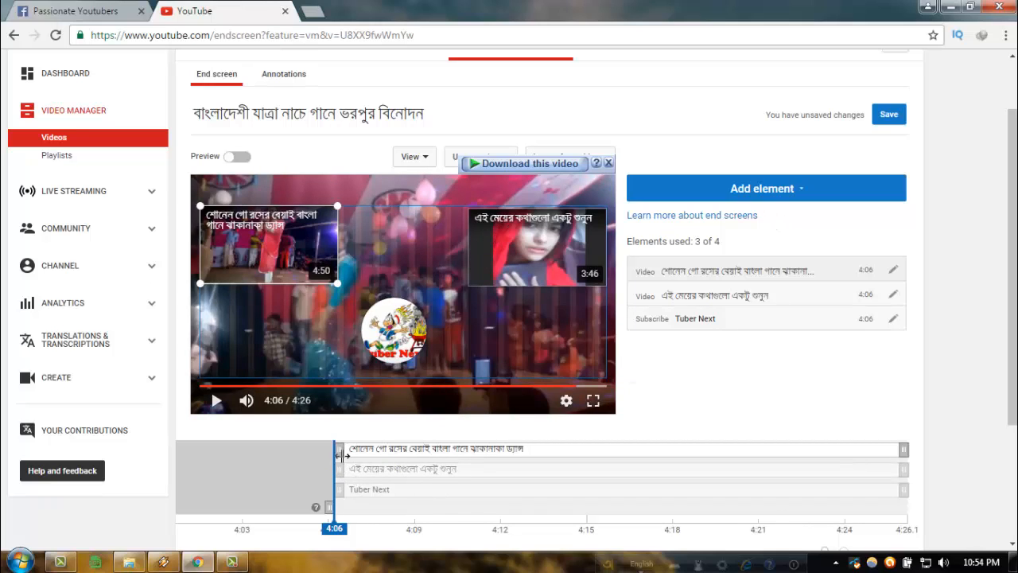
mouse_move(1013, 354)
mouse_down()
mouse_move(1013, 396)
mouse_move(1013, 354)
mouse_up()
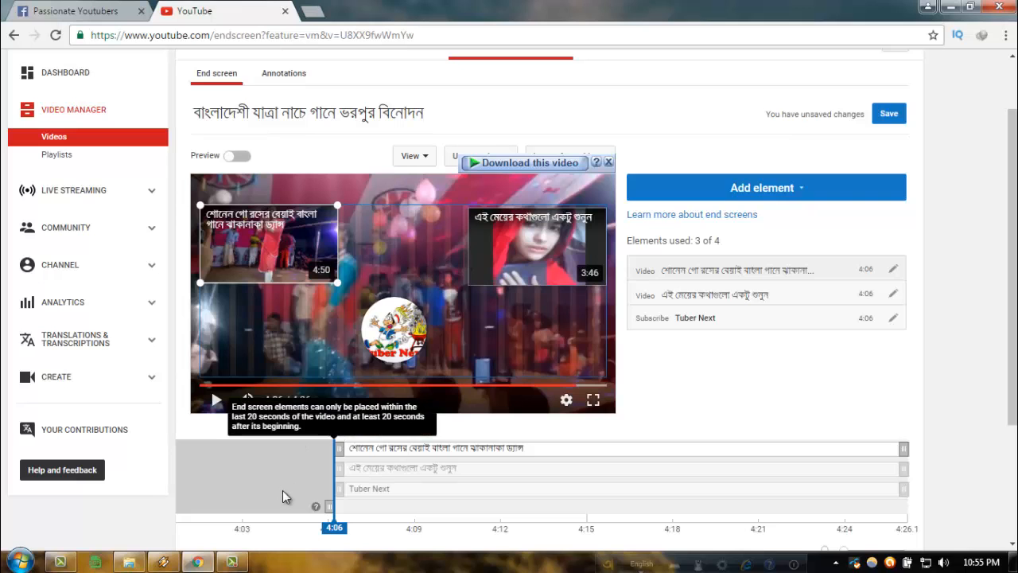
Step: Switch to the Passionate Youtubers group page on Facebook
click(57, 11)
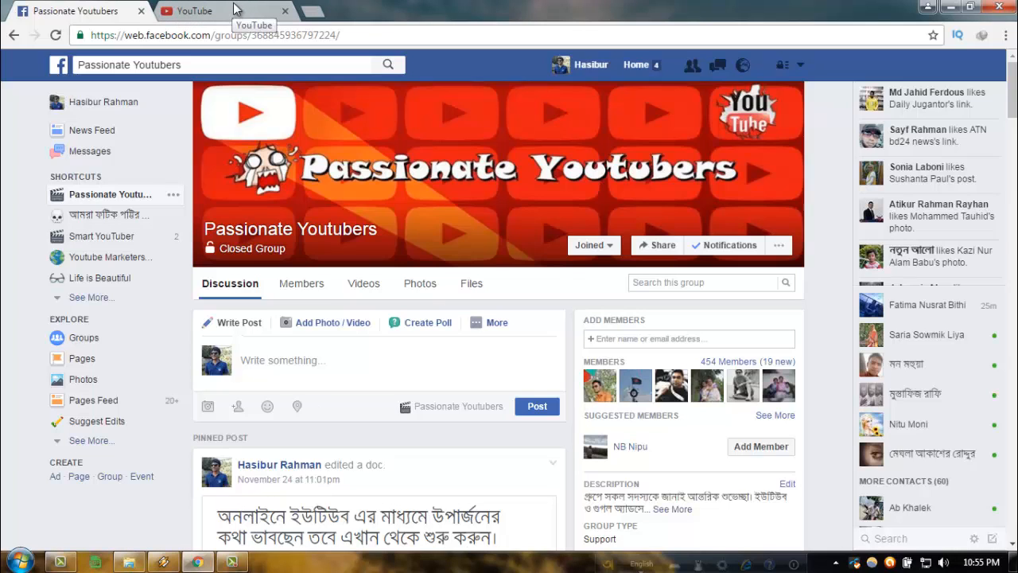
click(237, 563)
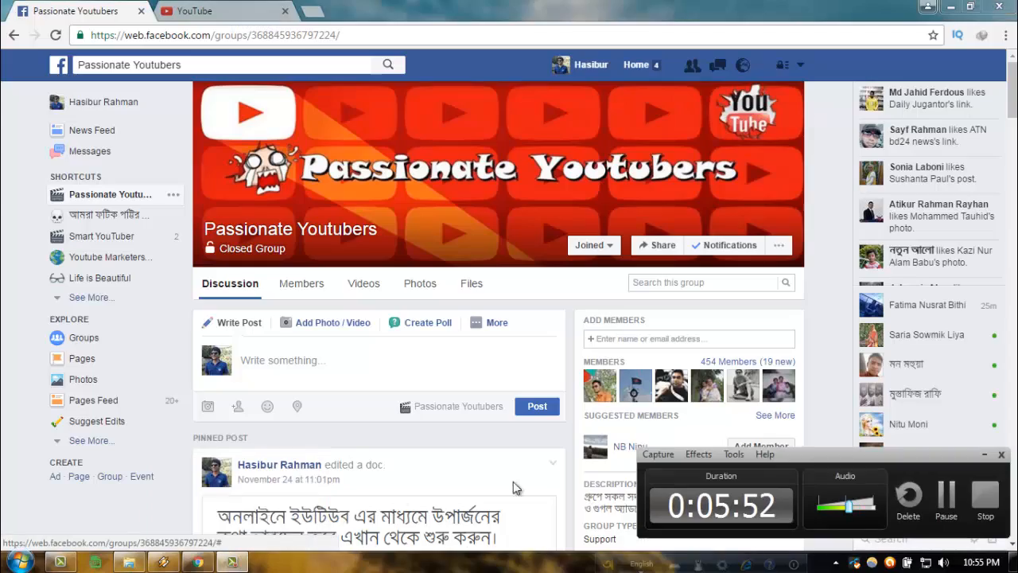